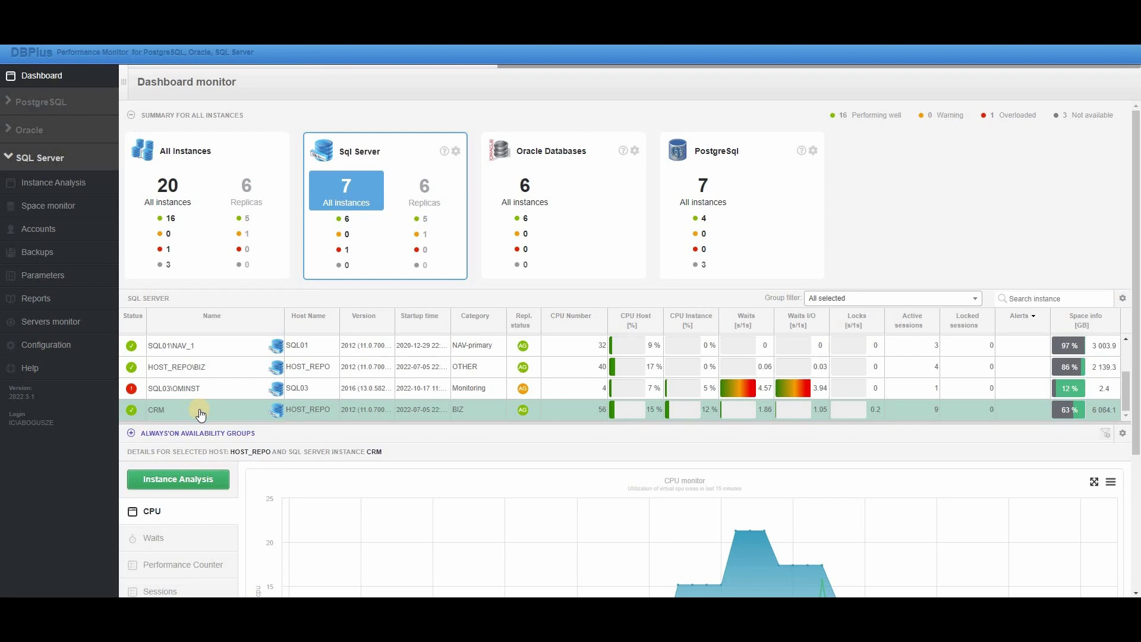
# Step: Open the instance analysis for the CRM instance and display its load trends for the previous month
pyautogui.click(184, 479)
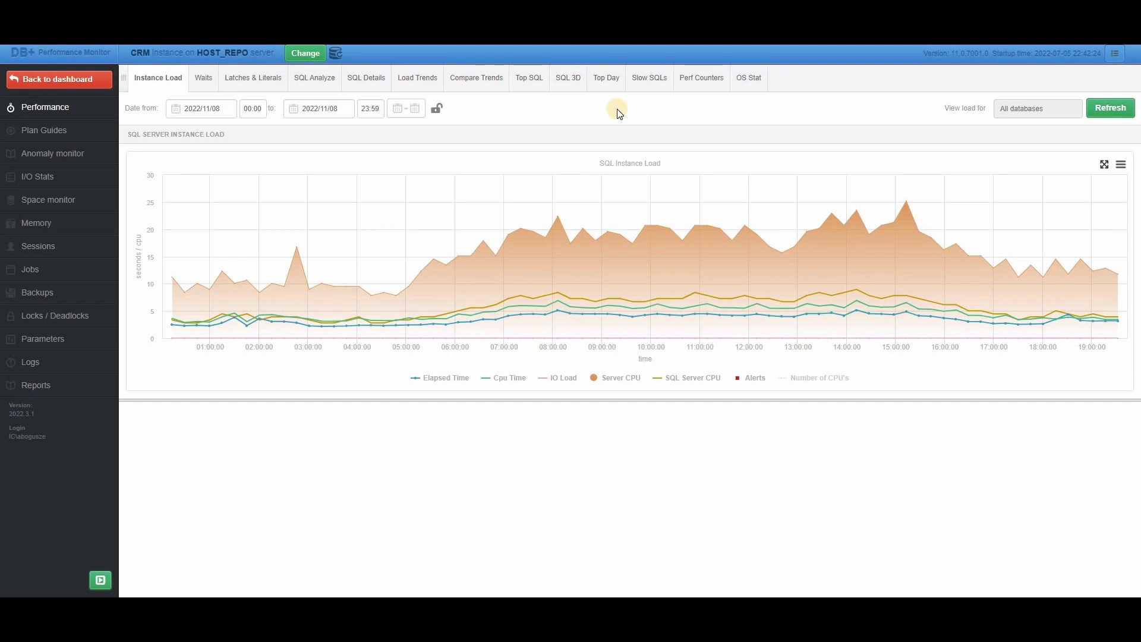
pyautogui.click(420, 80)
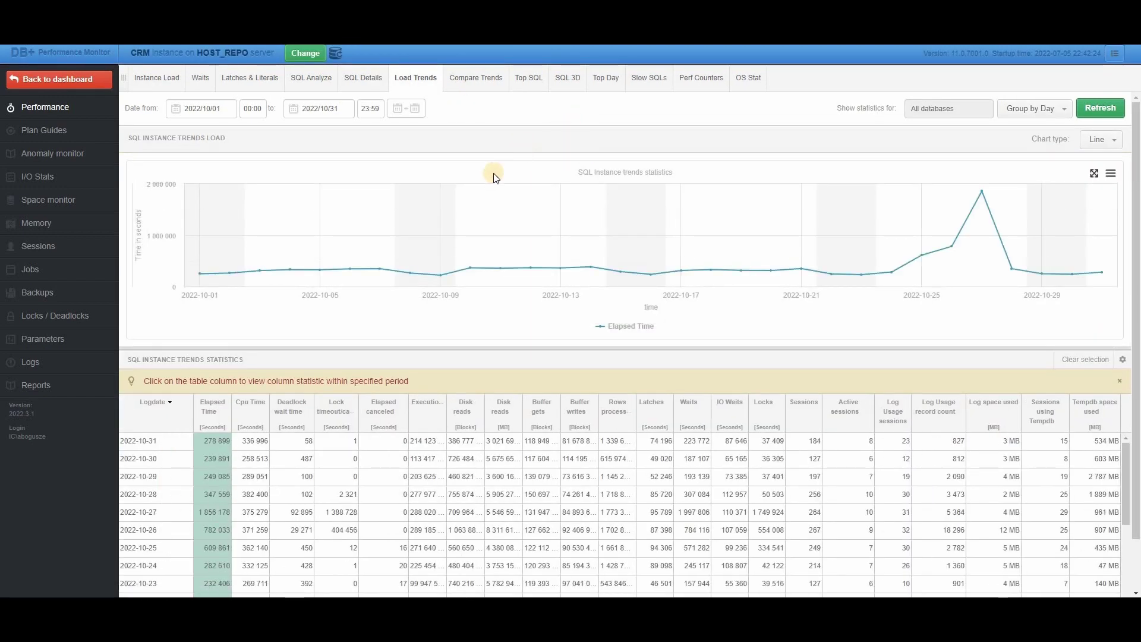
pyautogui.click(406, 123)
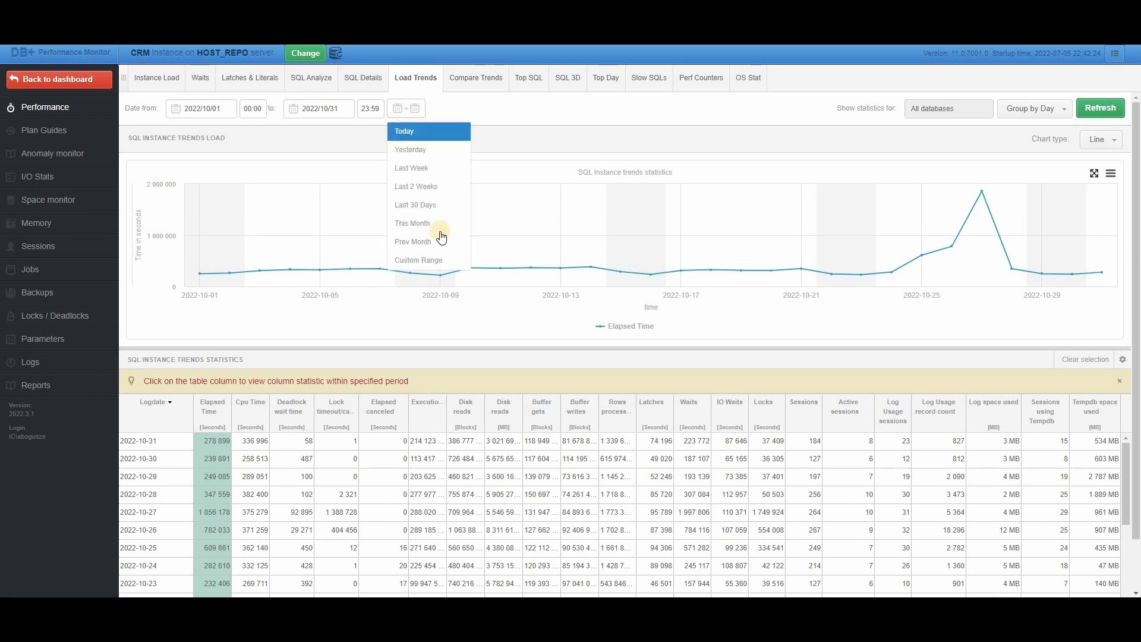
pyautogui.click(459, 233)
pyautogui.click(1120, 113)
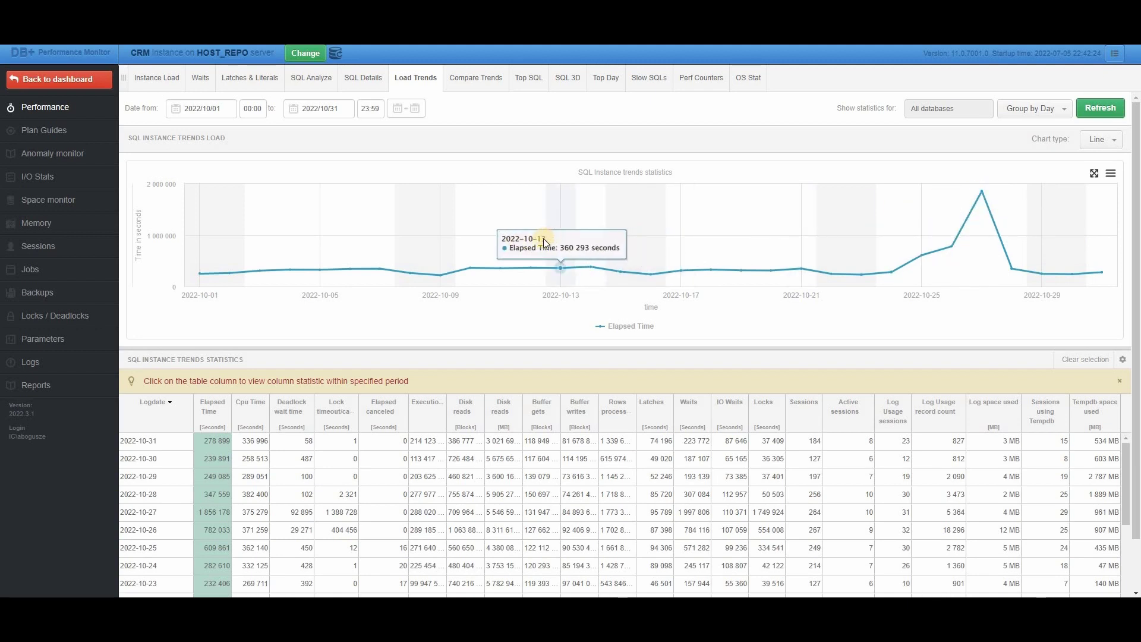
# Step: Display the CRM instance's anomaly monitor for the previous month
pyautogui.click(69, 156)
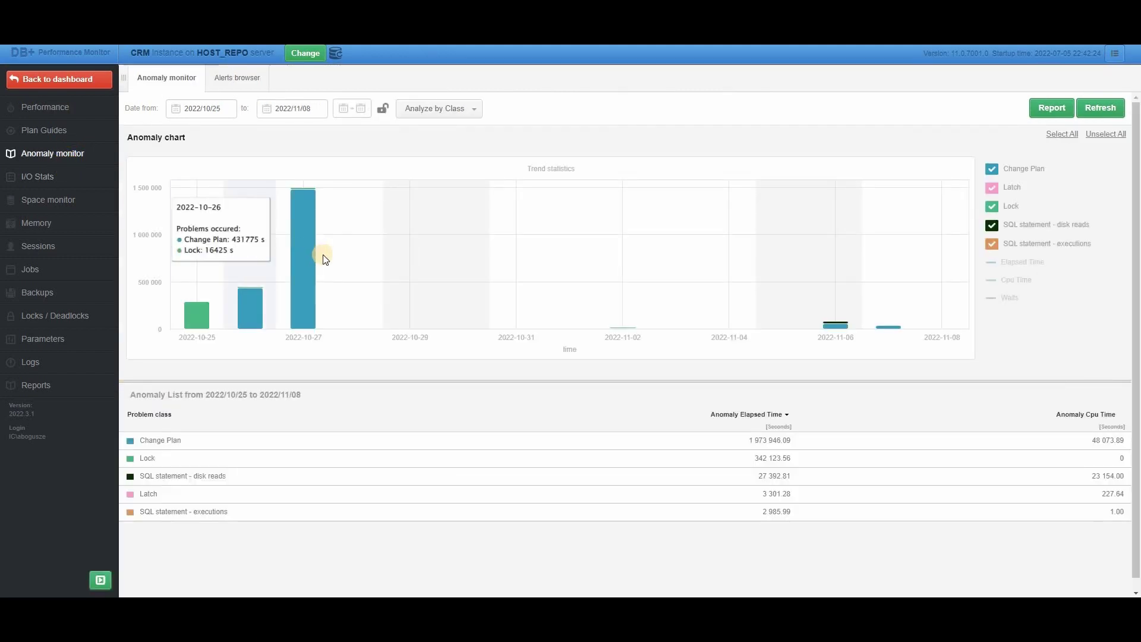
pyautogui.click(352, 113)
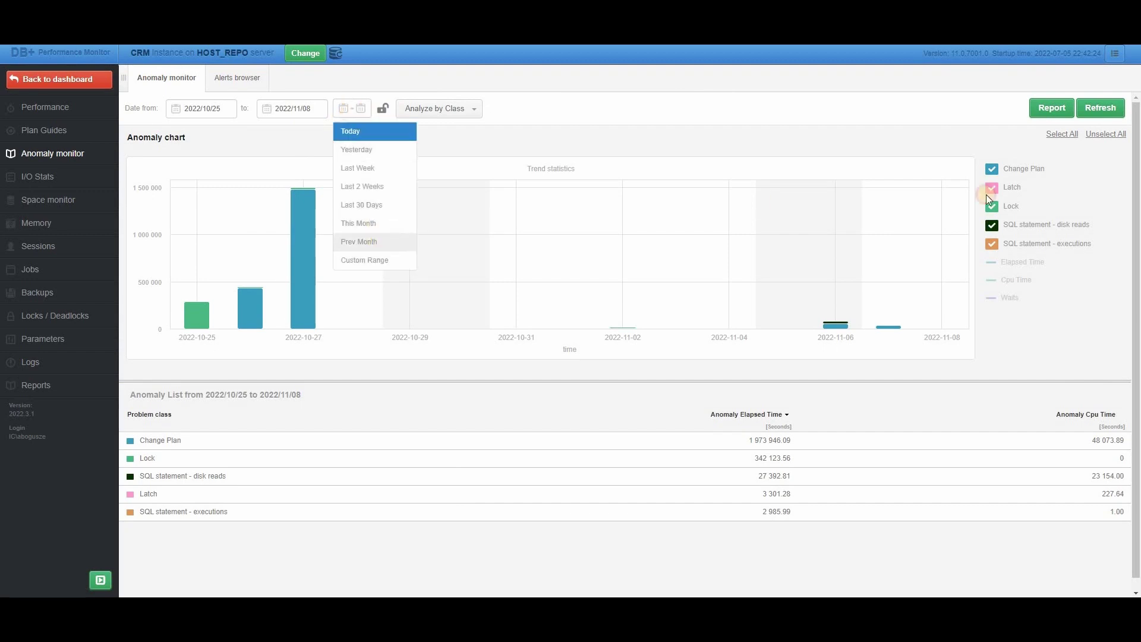
pyautogui.click(1100, 108)
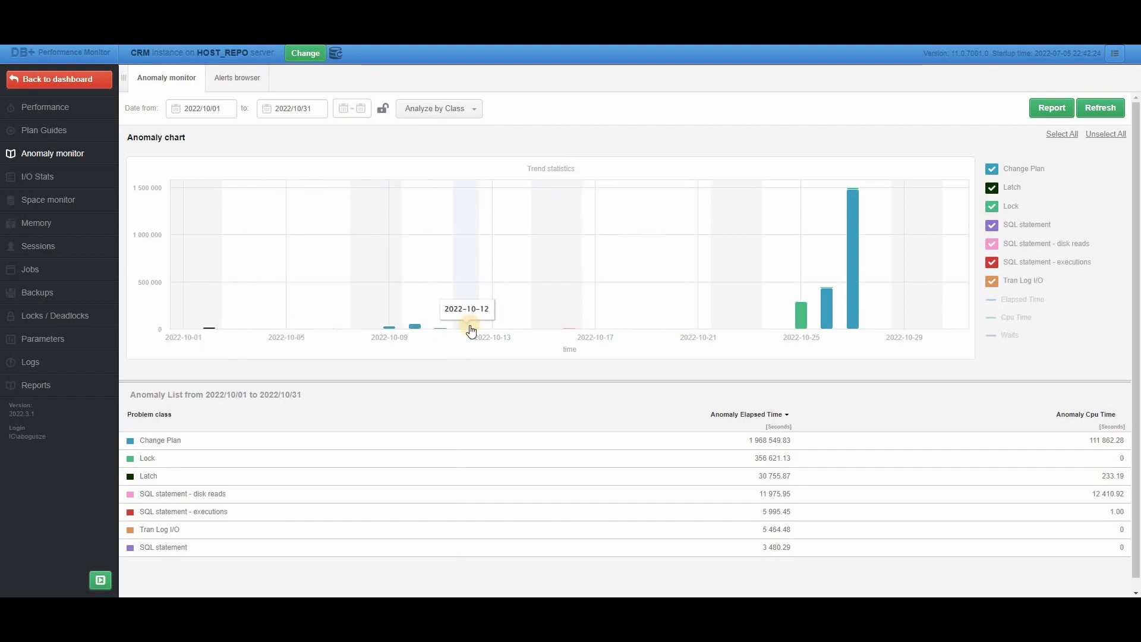
# Step: Drill into the Change Plan anomaly of 2022-10-27 and chart the Execution statistic of the affected query
pyautogui.click(852, 288)
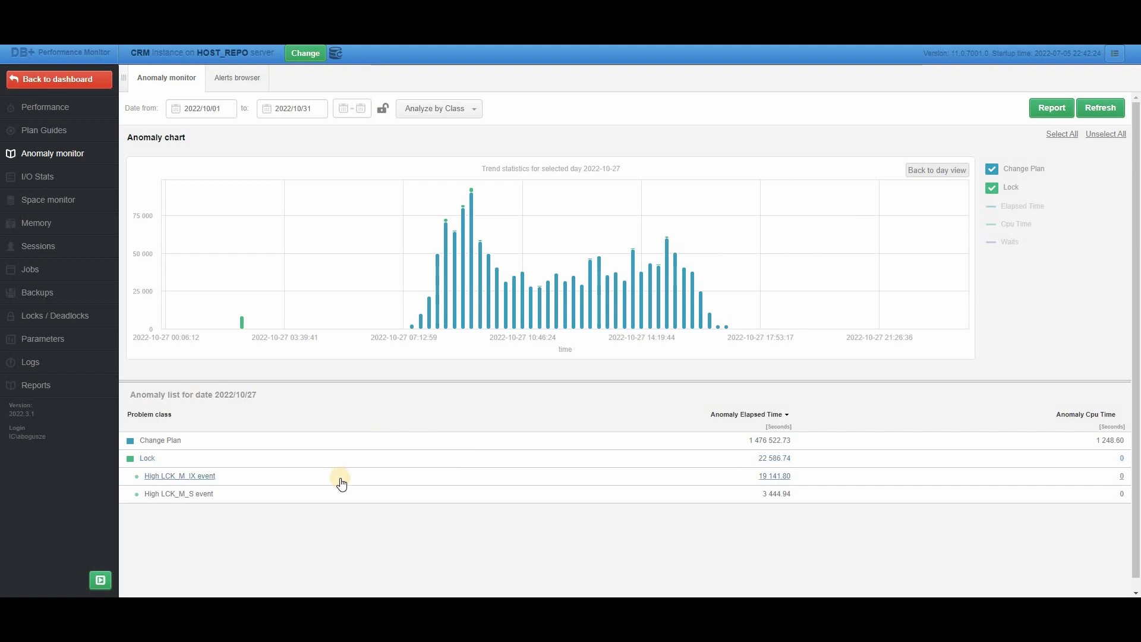
pyautogui.click(348, 443)
pyautogui.click(345, 443)
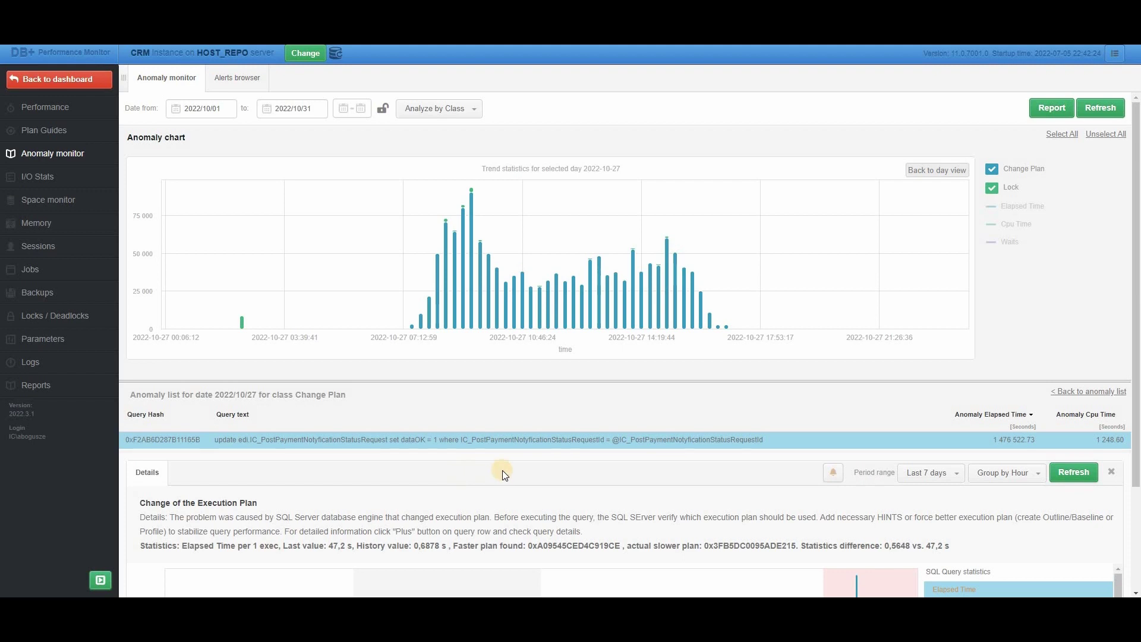
pyautogui.scroll(-2, 501, 470)
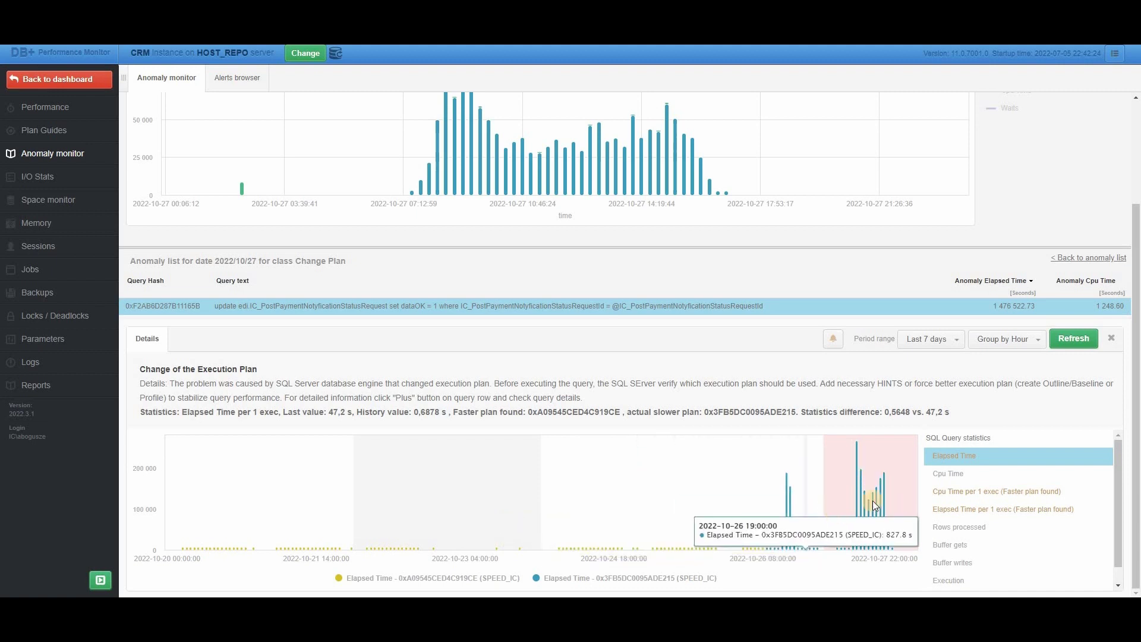
pyautogui.click(946, 581)
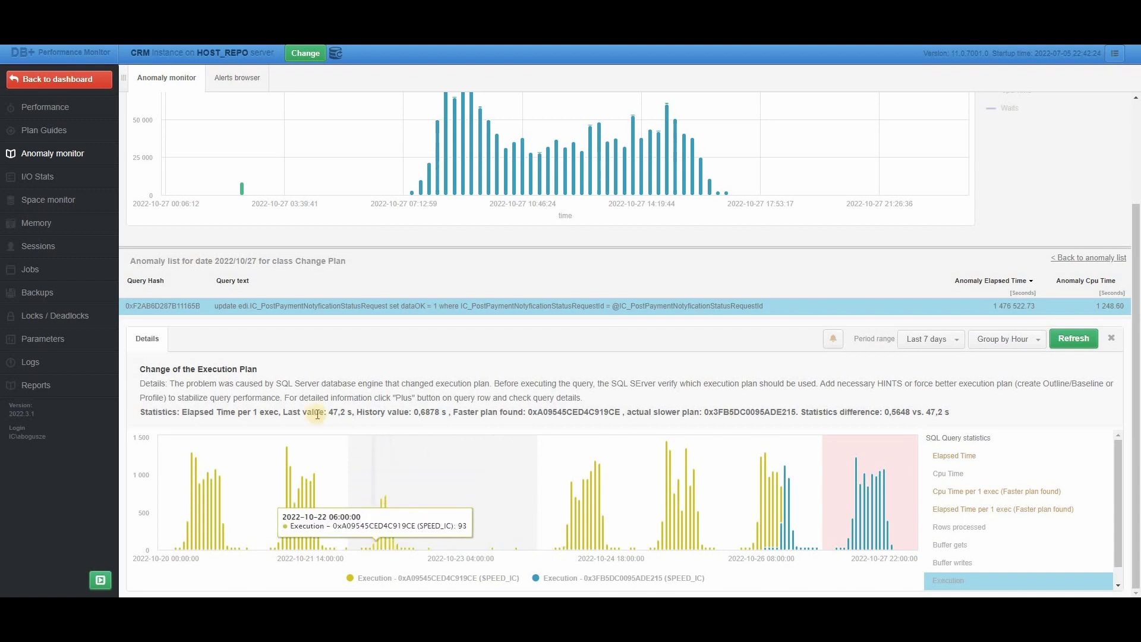
# Step: View the SQL details of the anomalous update query and graph its CPU time
pyautogui.click(205, 307)
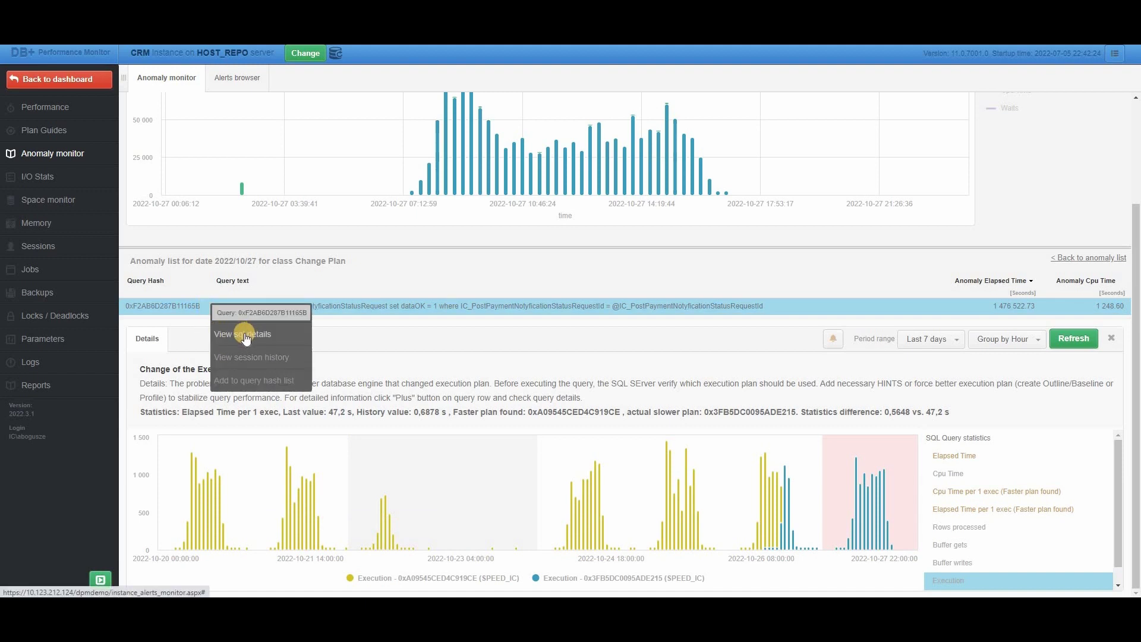
pyautogui.click(244, 333)
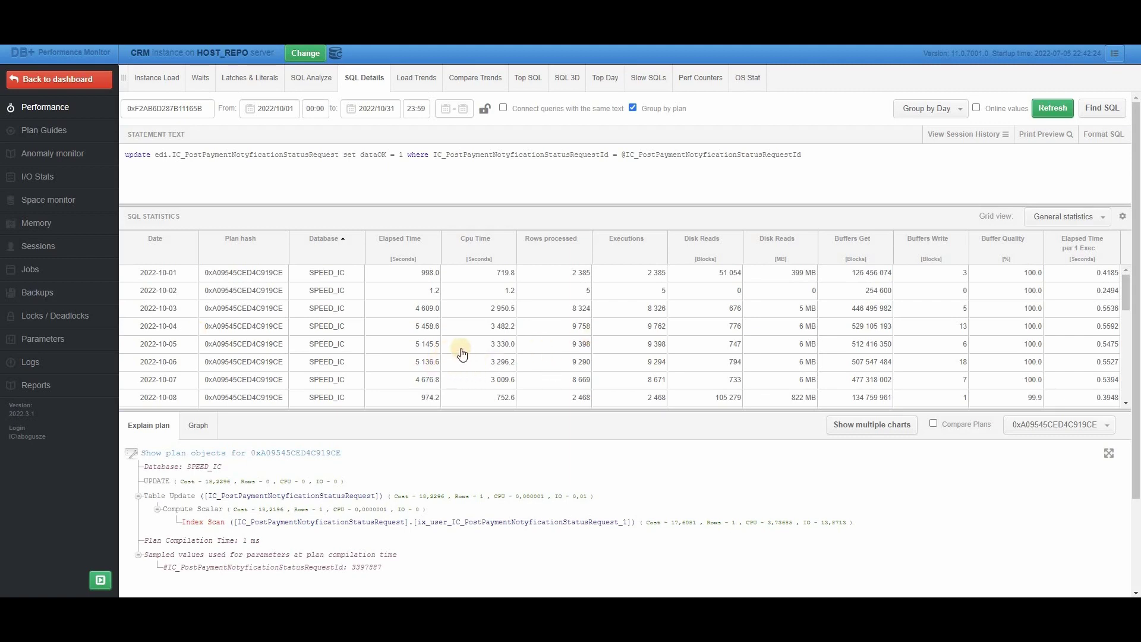
pyautogui.click(193, 432)
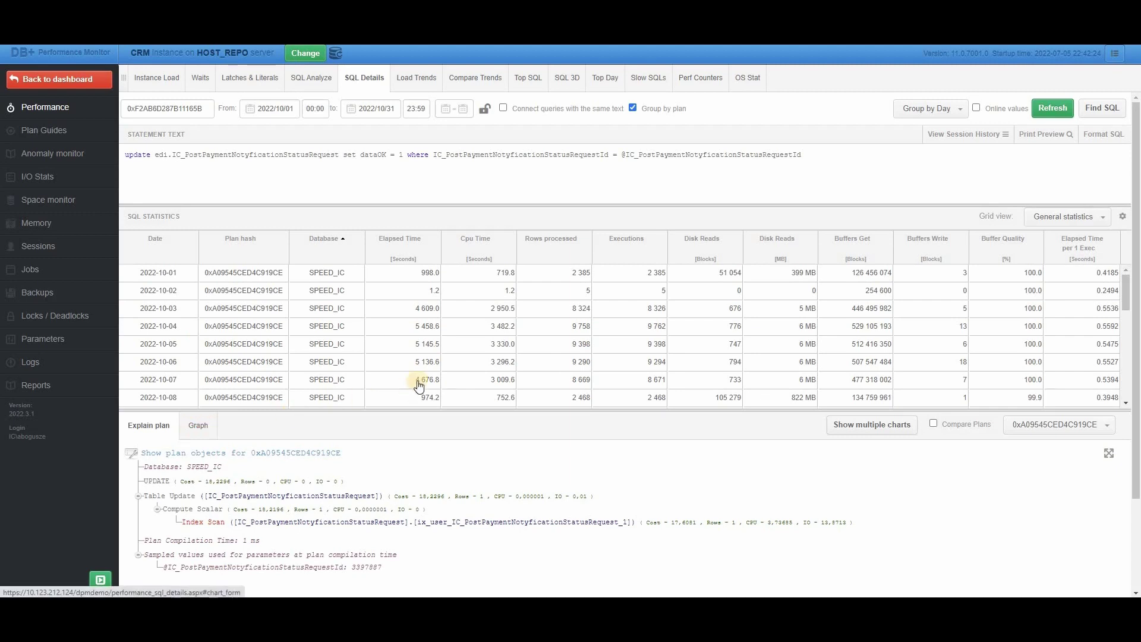
pyautogui.click(486, 352)
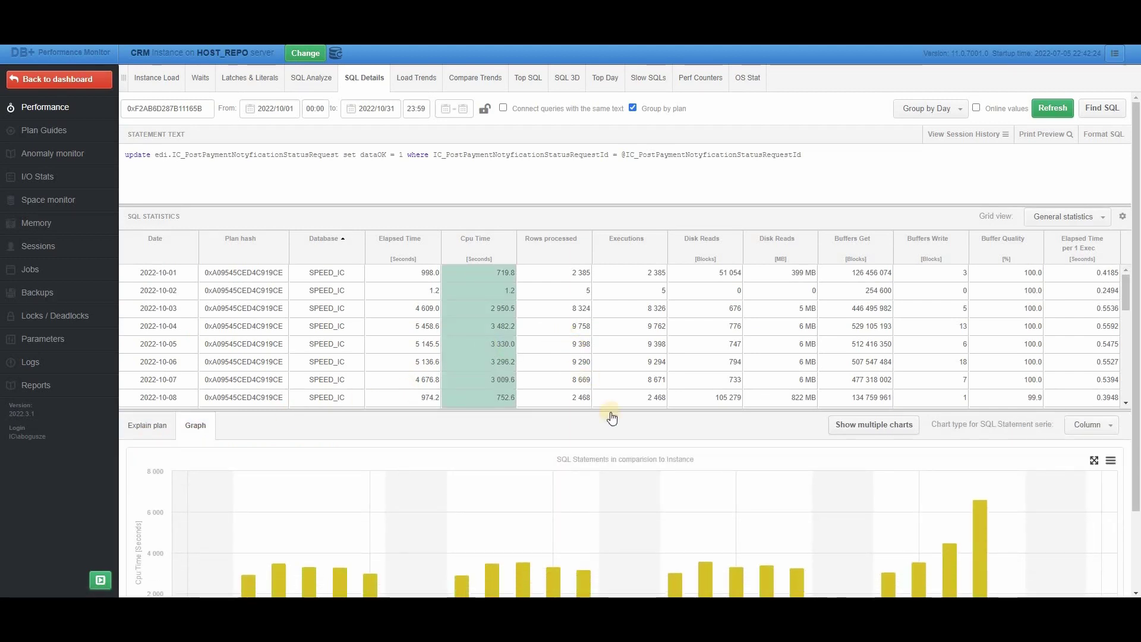
# Step: Change the SQL statement chart type to separate plans and graph the elapsed time per execution
pyautogui.scroll(-3, 893, 354)
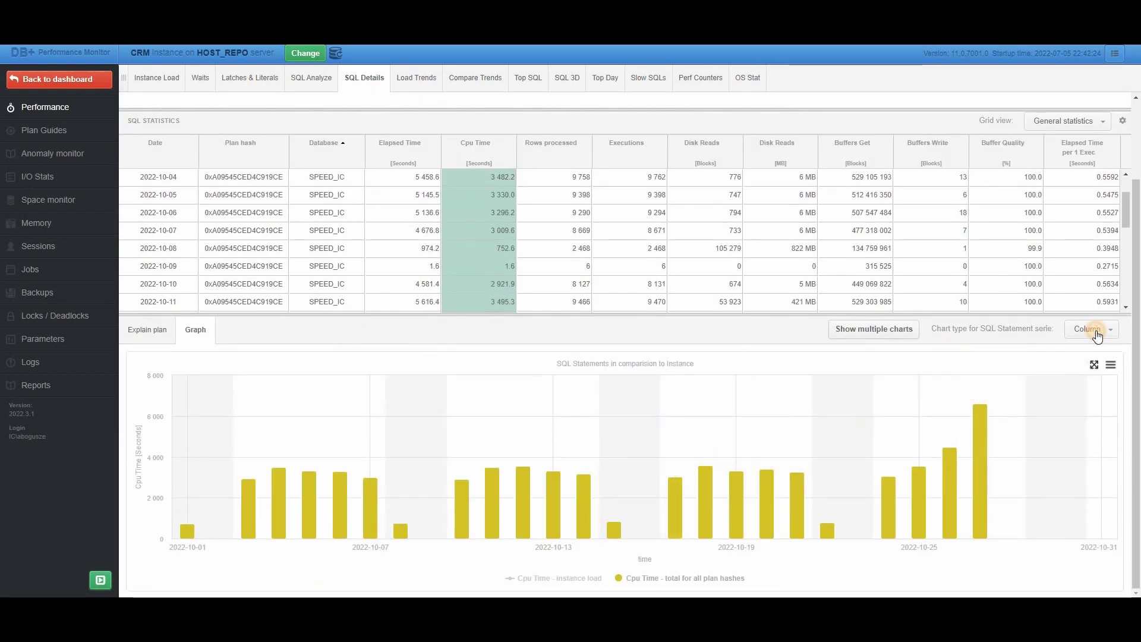
pyautogui.click(1097, 334)
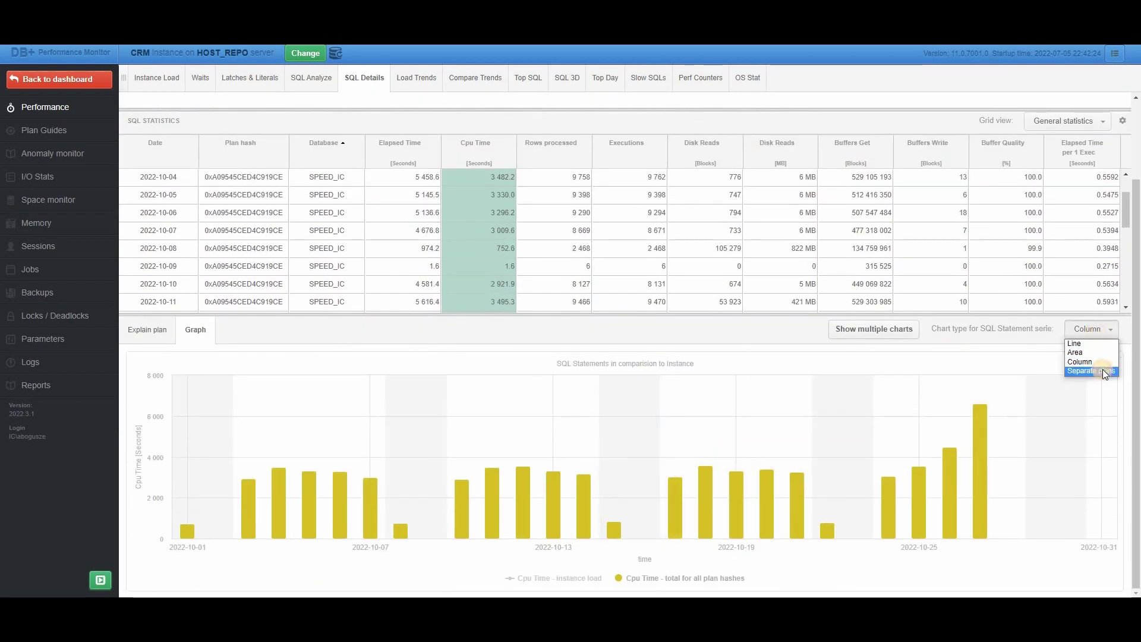
pyautogui.click(1102, 371)
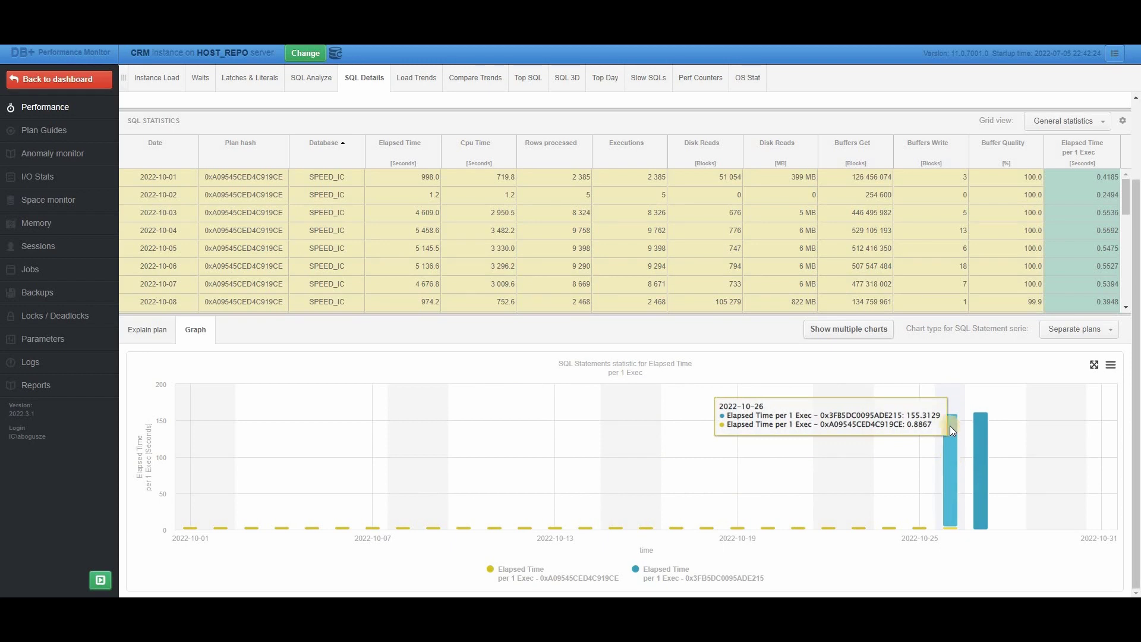
# Step: Set the query statistics to No group by period
pyautogui.scroll(3, 936, 403)
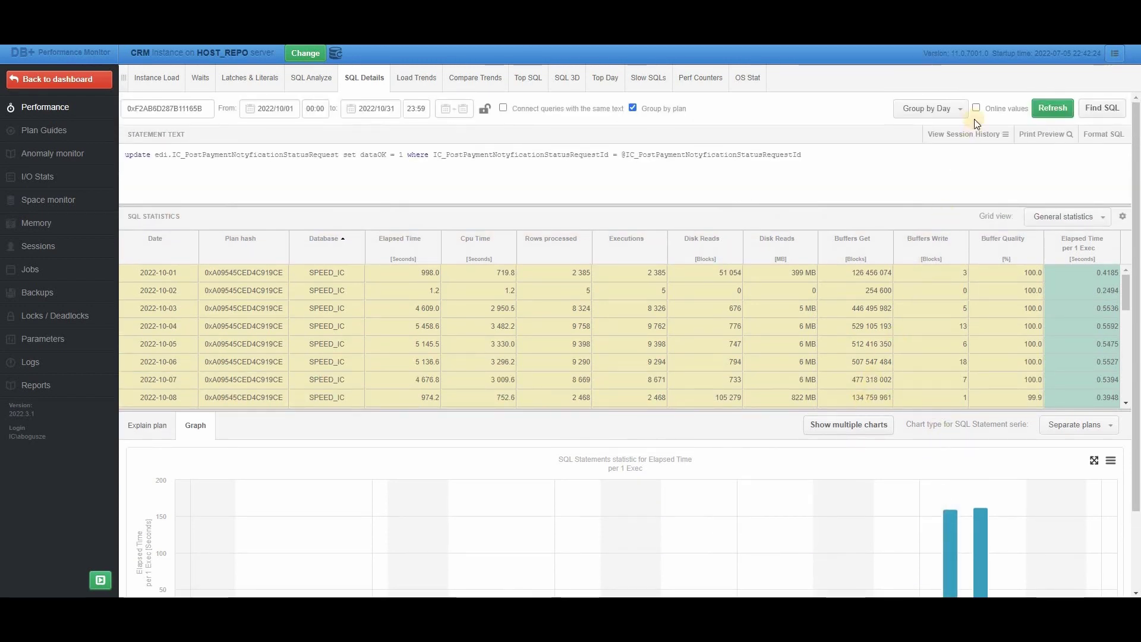
pyautogui.click(948, 113)
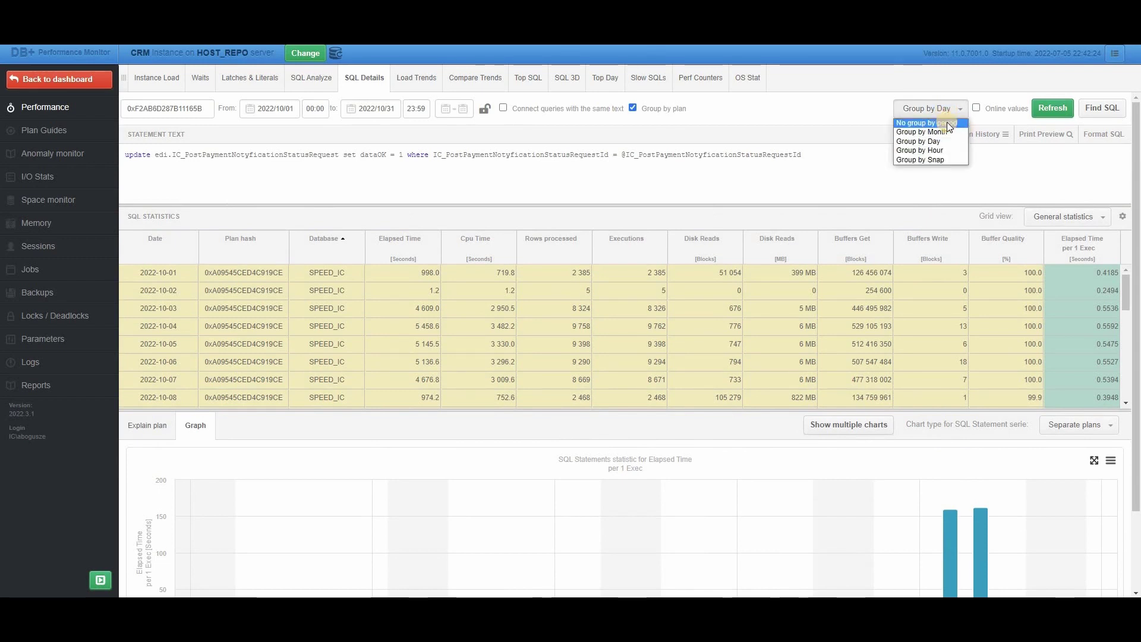
pyautogui.click(947, 123)
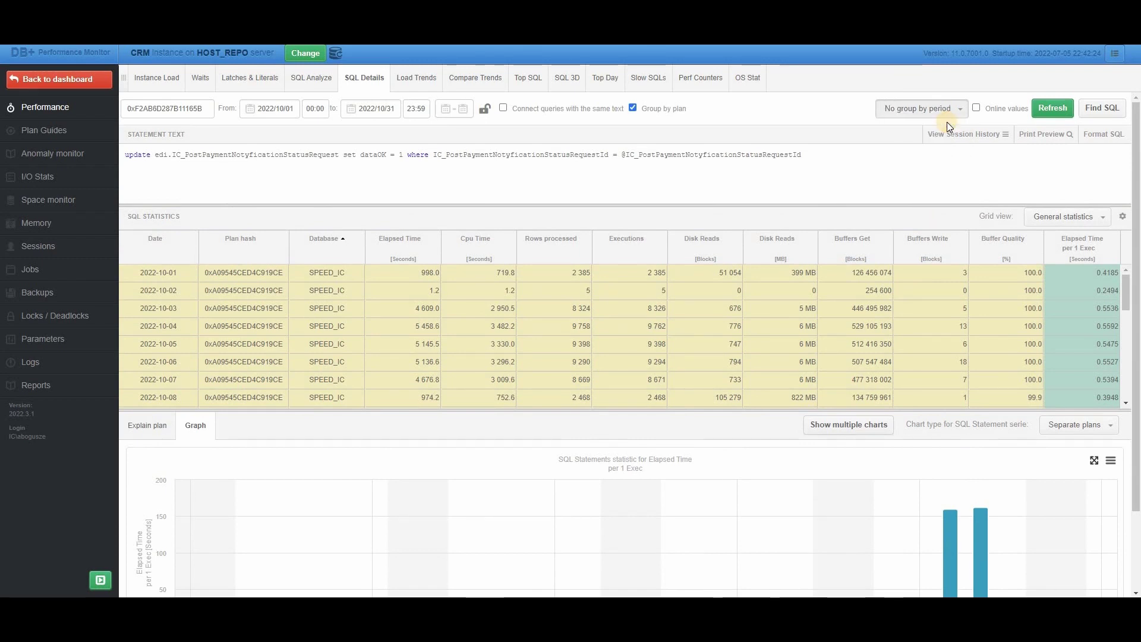
pyautogui.click(1050, 111)
pyautogui.click(273, 109)
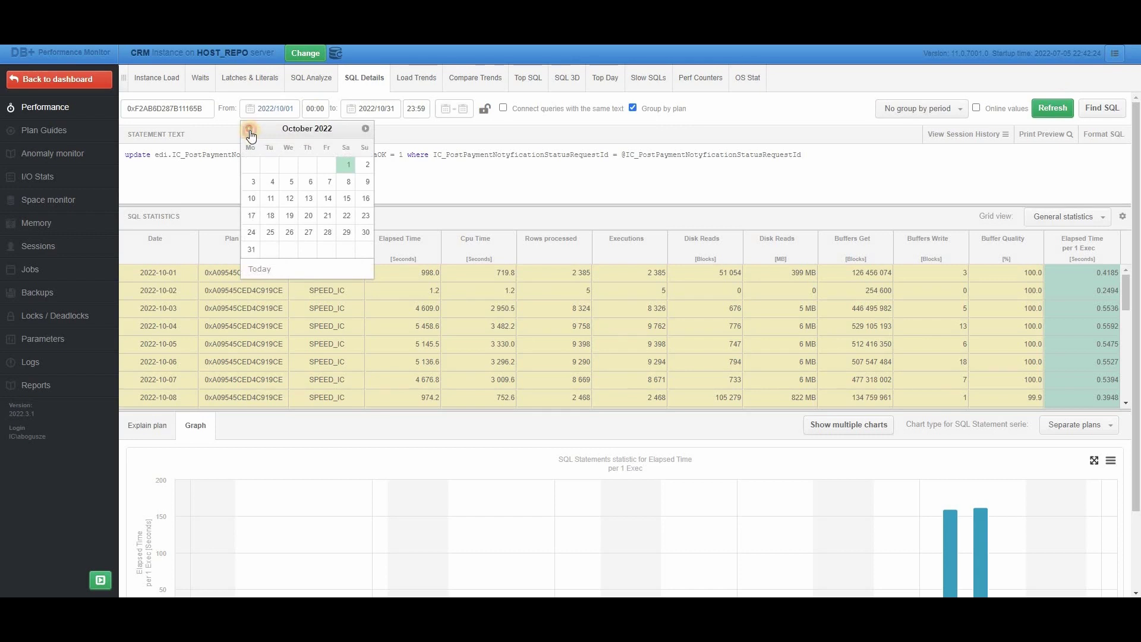
pyautogui.click(249, 128)
pyautogui.click(249, 128)
pyautogui.click(249, 128)
pyautogui.click(249, 128)
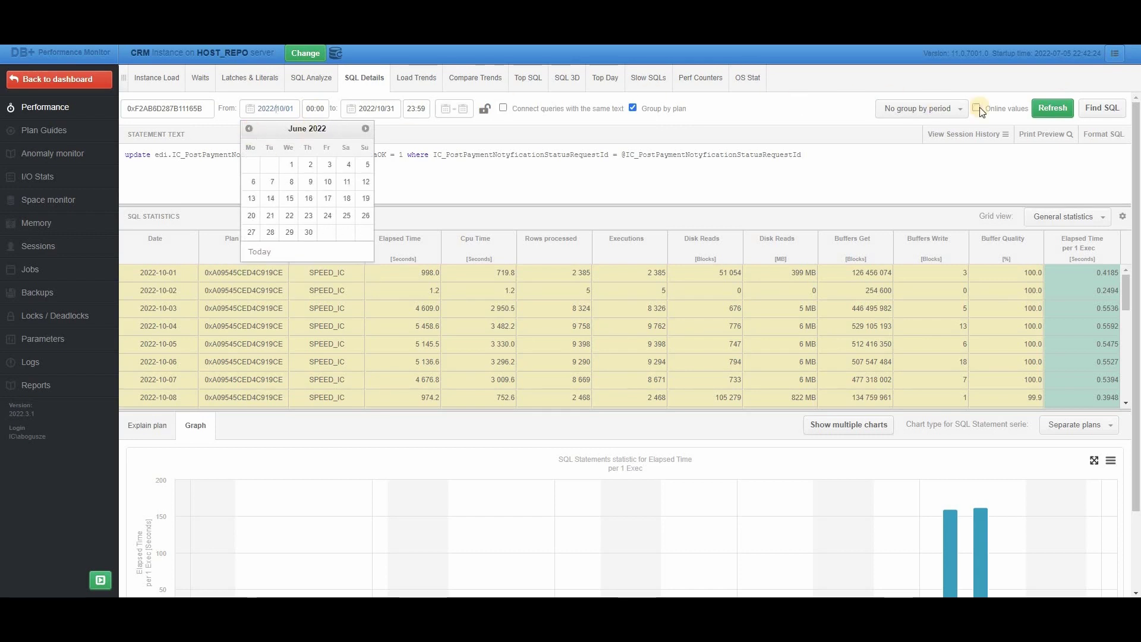
# Step: Refresh the query statistics and switch the grid view to Statistics per 1 exec
pyautogui.click(1046, 109)
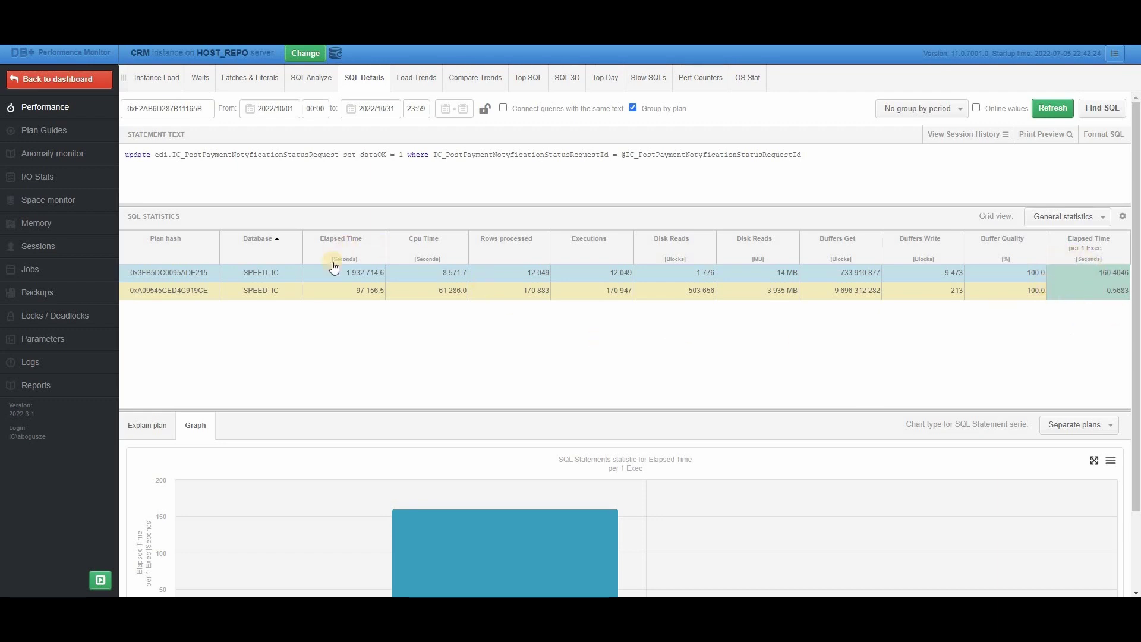
pyautogui.click(1046, 216)
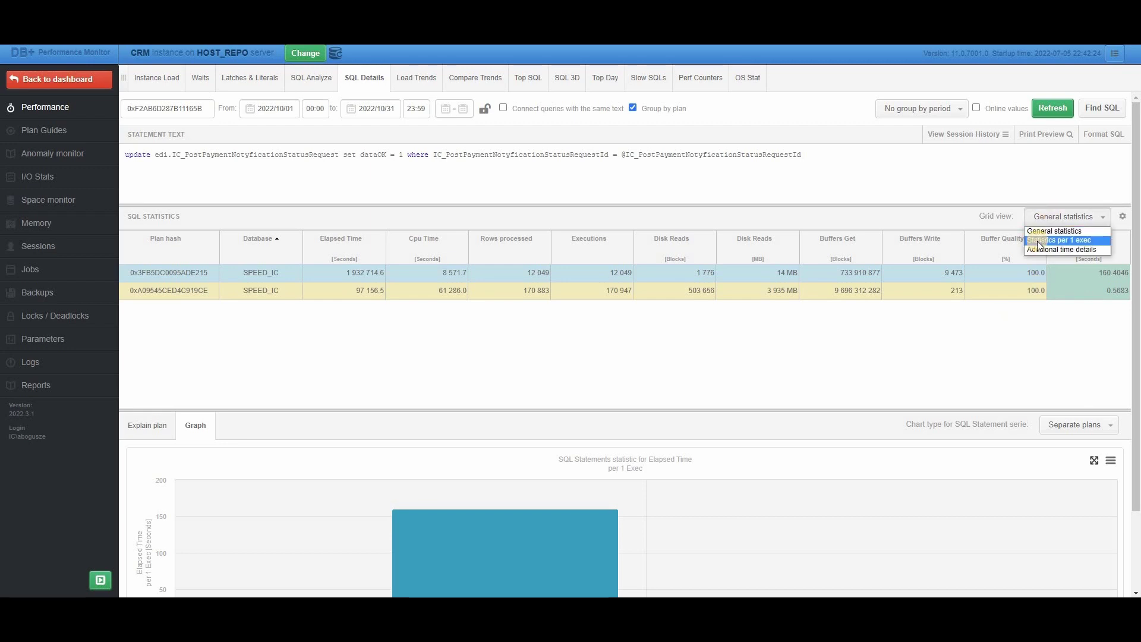
pyautogui.click(1036, 241)
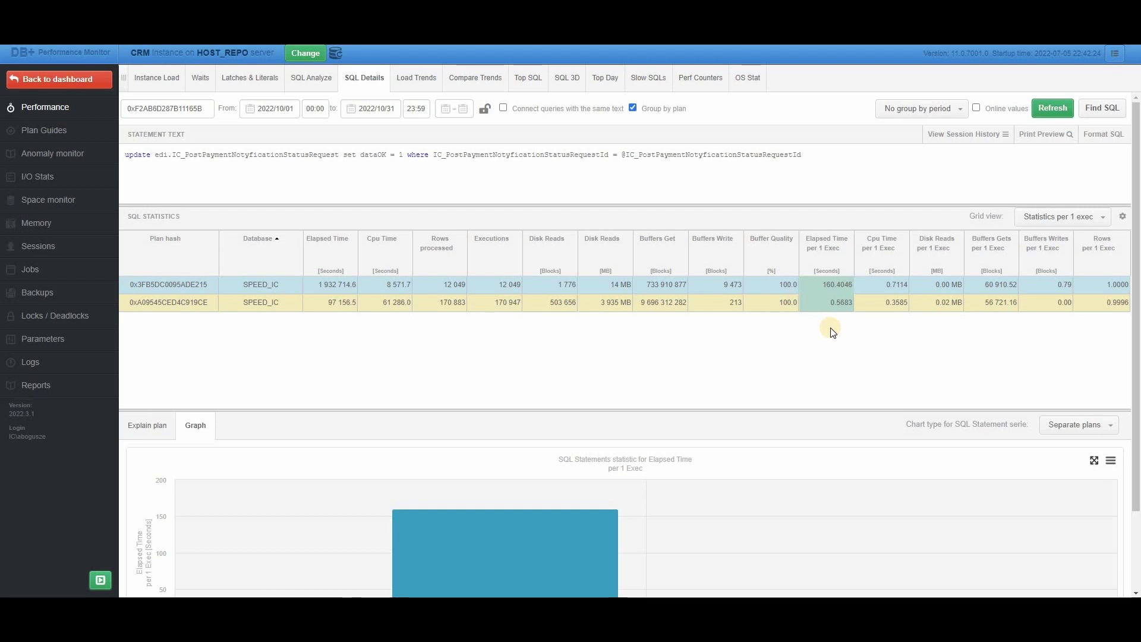
# Step: Compare the query's explain plans 0xA09545CED4C919CE and 0x3FB5DC0095ADE215 side by side
pyautogui.click(133, 423)
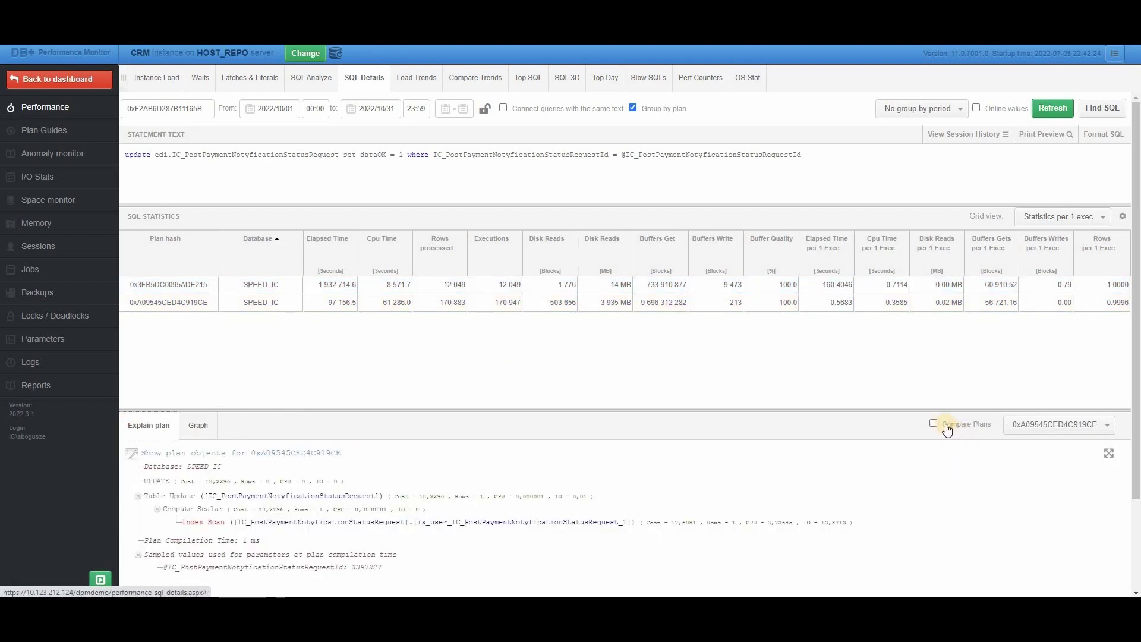
pyautogui.click(946, 429)
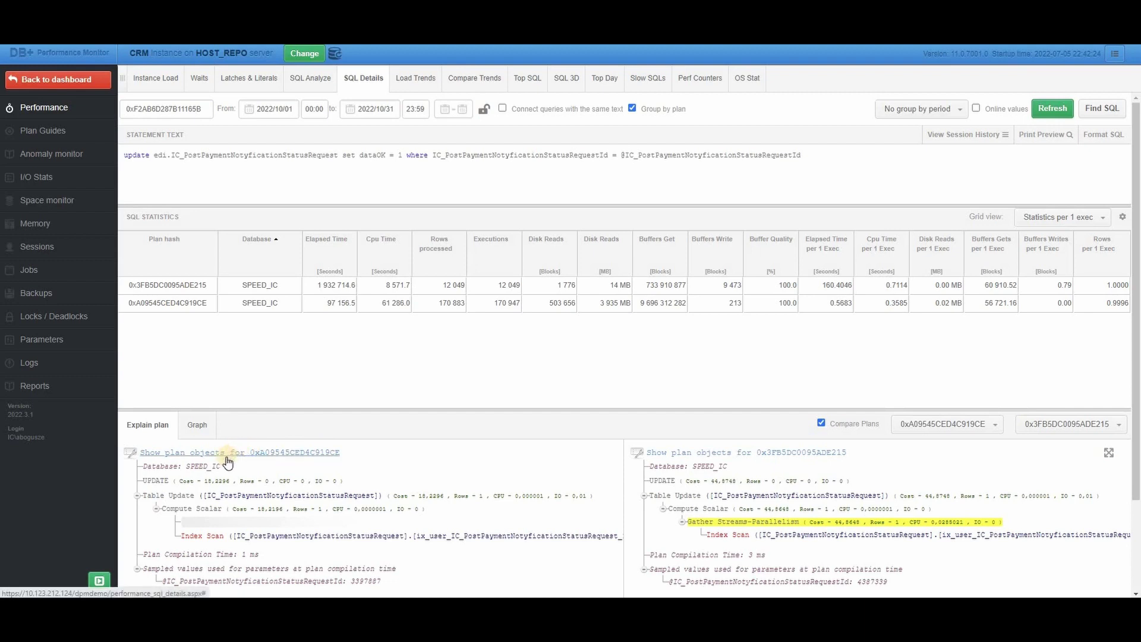
# Step: Open the plan guide generator for plan 0xA09545CED4C919CE
pyautogui.click(133, 455)
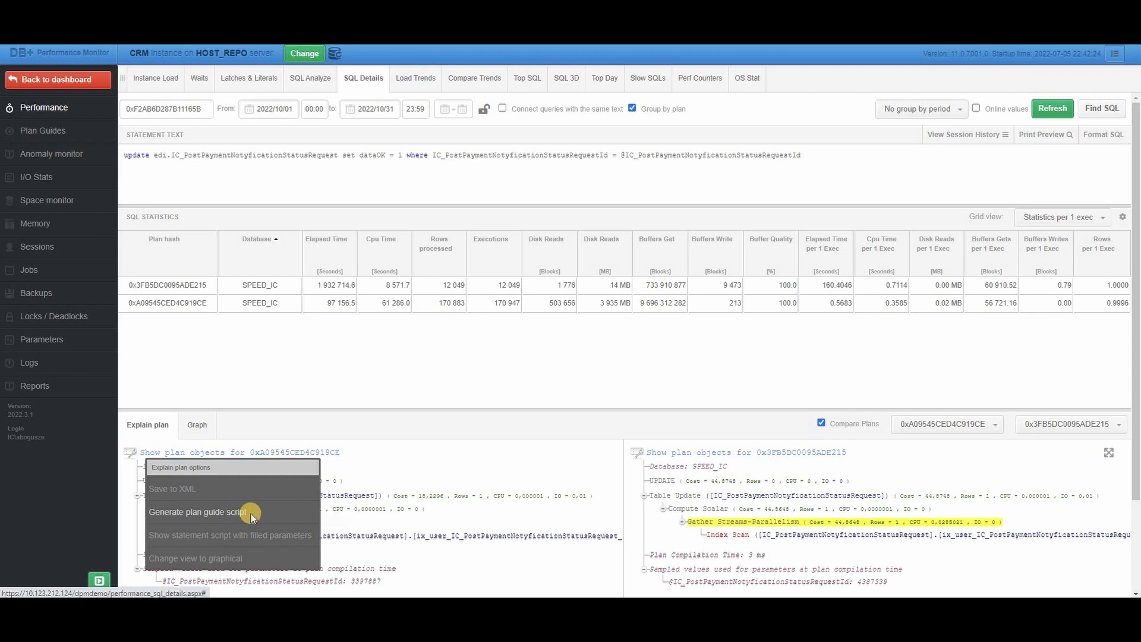
pyautogui.click(251, 513)
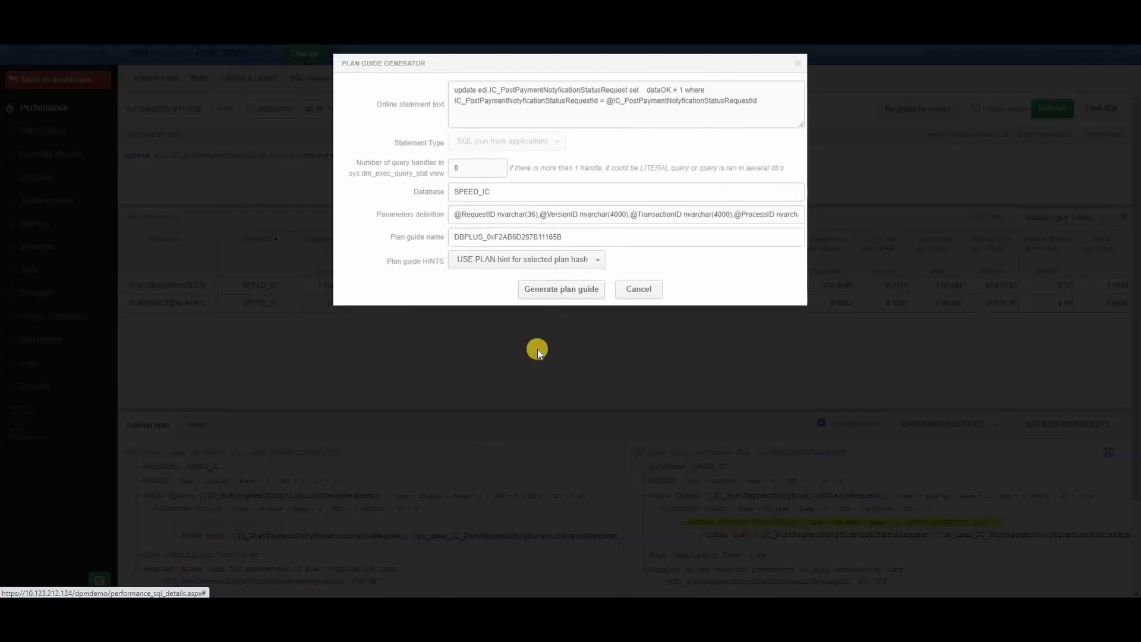
# Step: Try the Use own hints option for the plan guide and return to the USE PLAN hint for selected plan hash
pyautogui.click(528, 263)
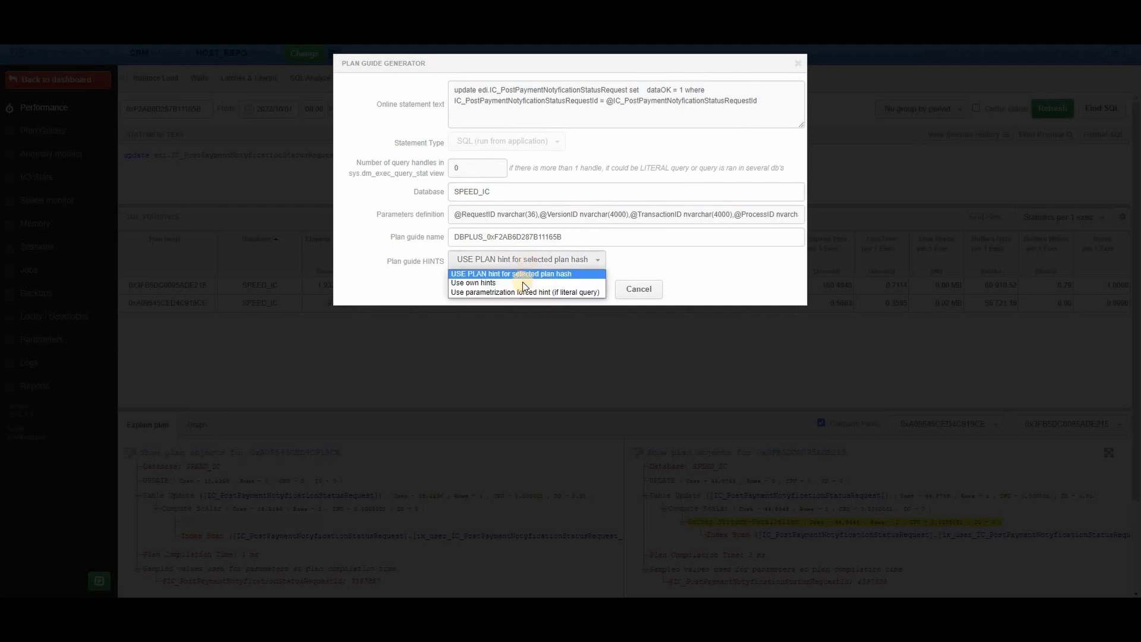
pyautogui.click(522, 283)
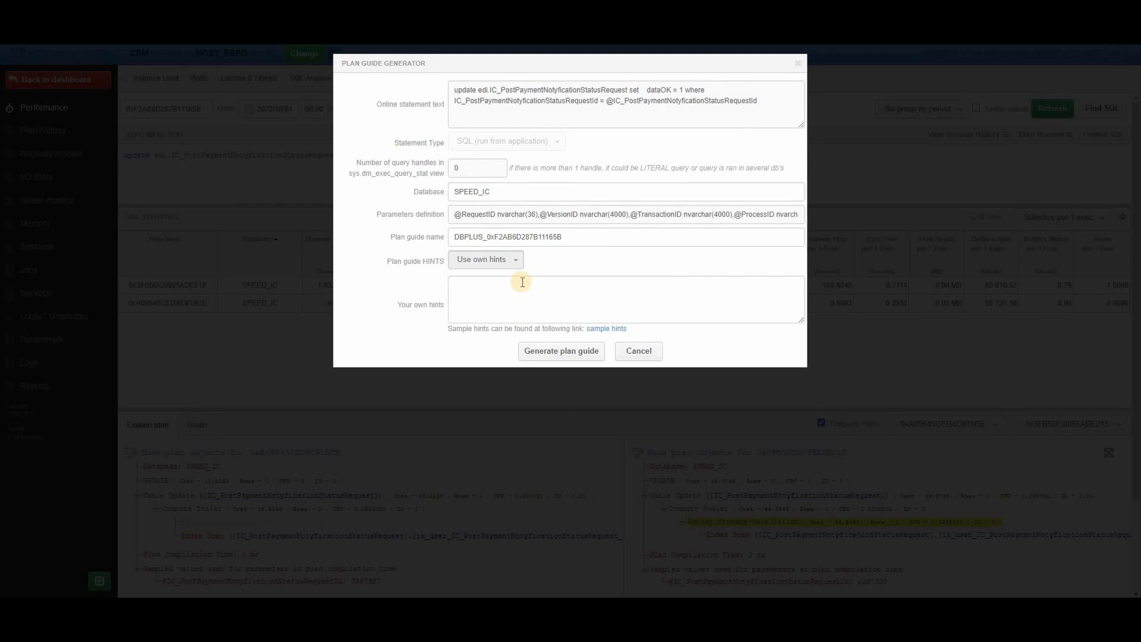
pyautogui.click(498, 260)
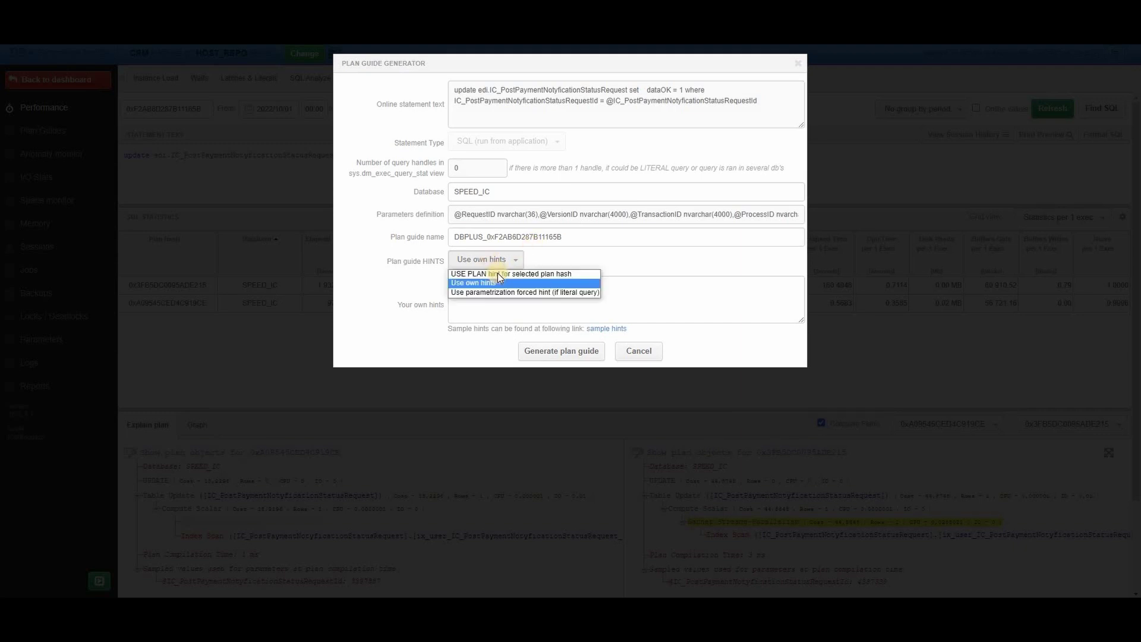
pyautogui.click(498, 273)
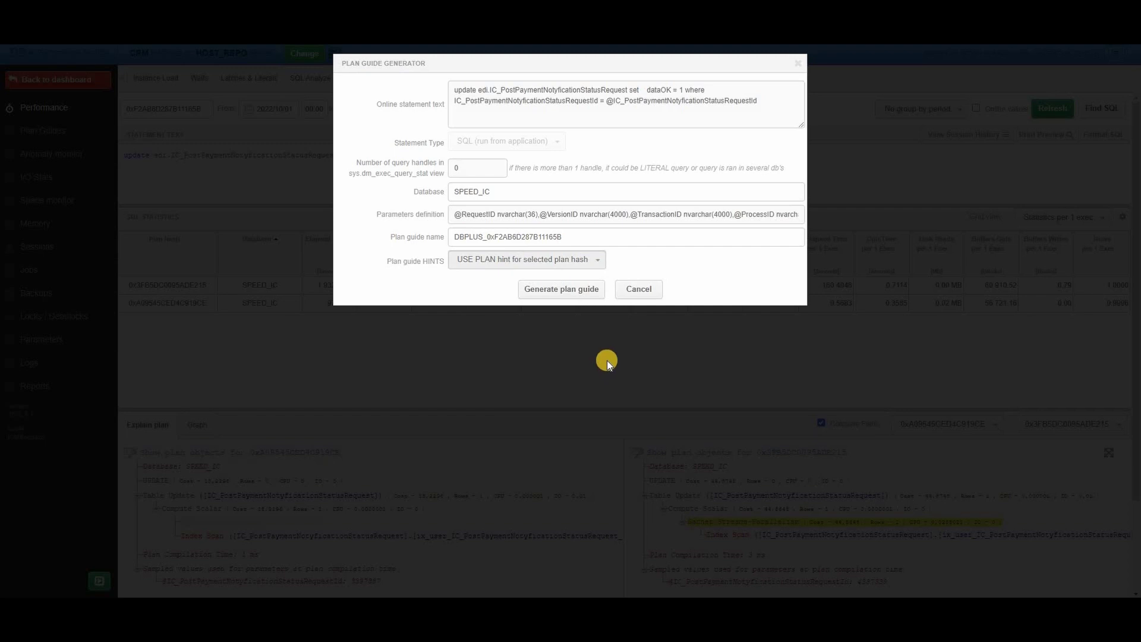
# Step: Generate the plan guide script, select its entire text, and close the script window and the generator
pyautogui.click(570, 290)
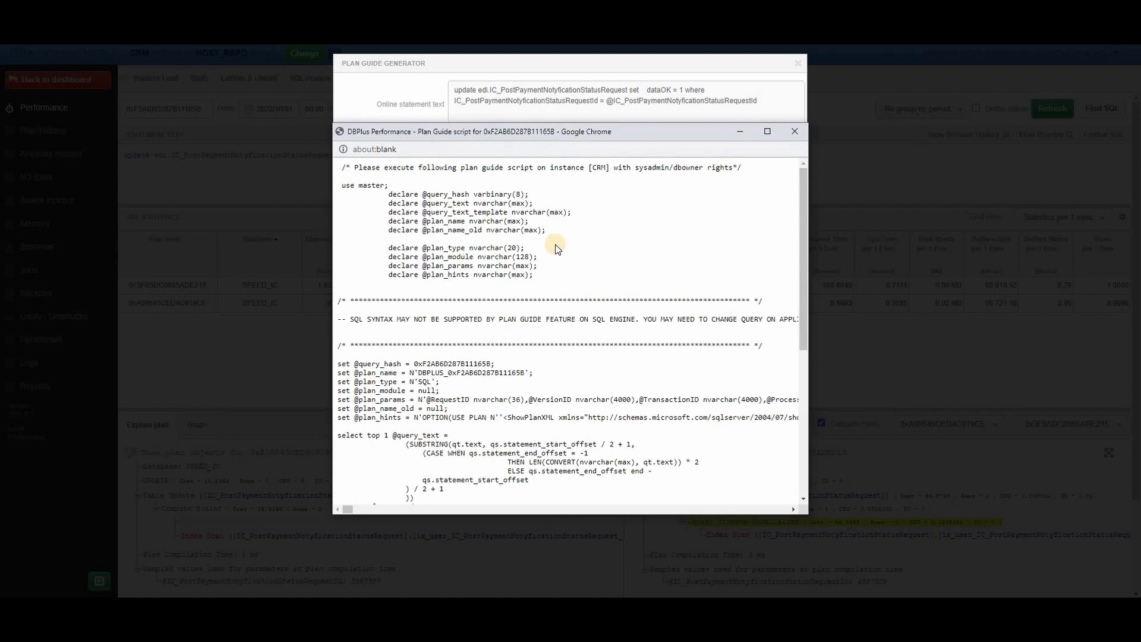
pyautogui.hotkey('ctrl', 'a')
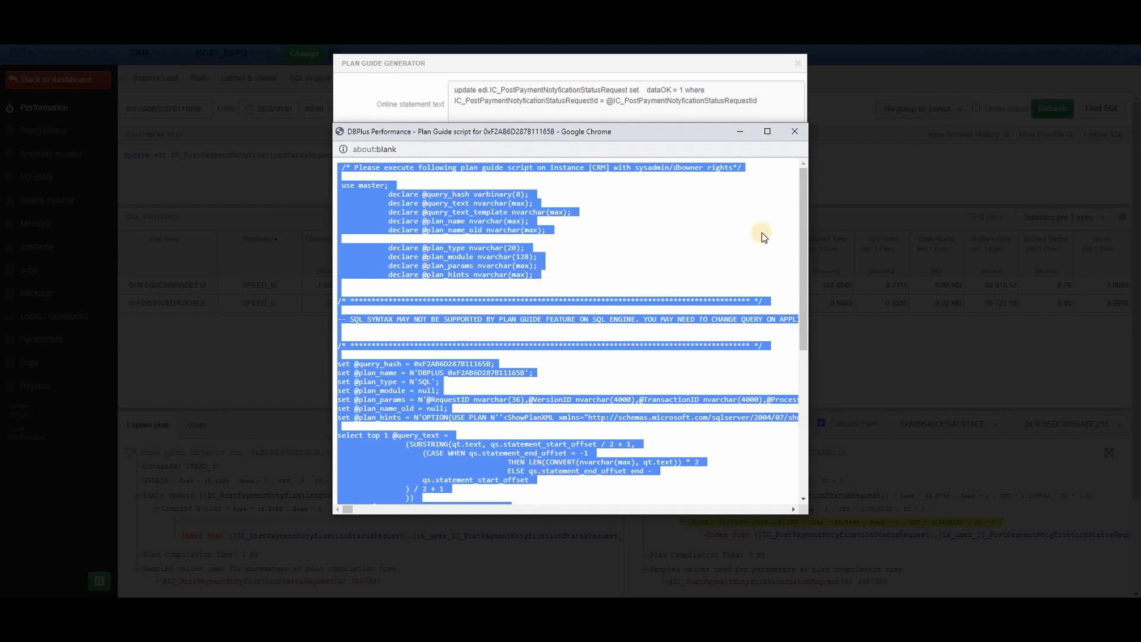
pyautogui.click(793, 131)
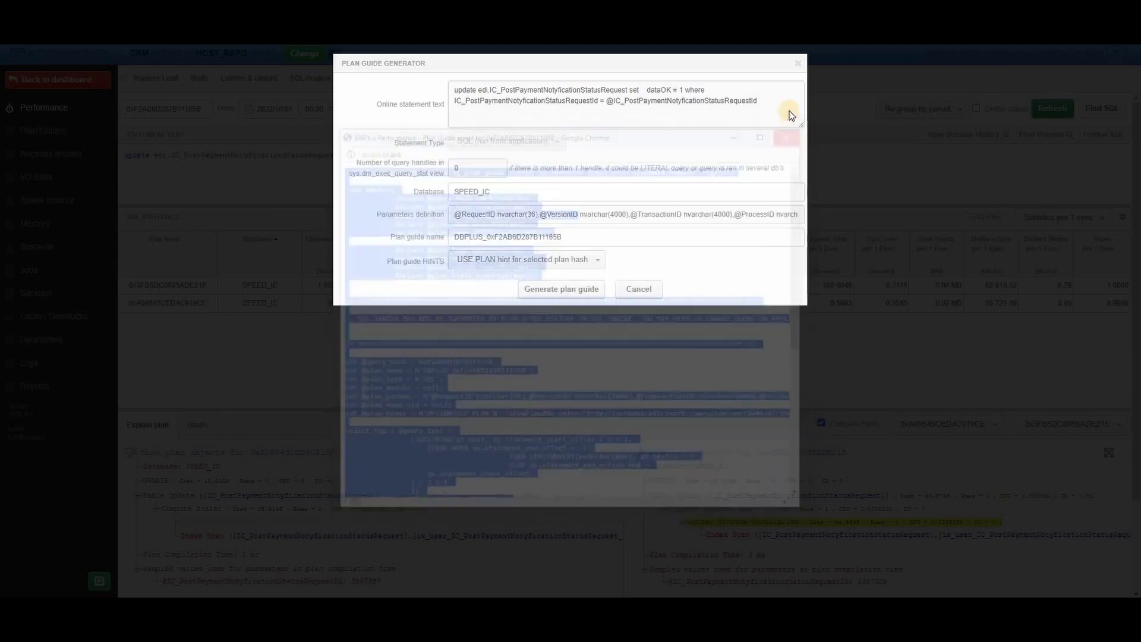
pyautogui.click(796, 62)
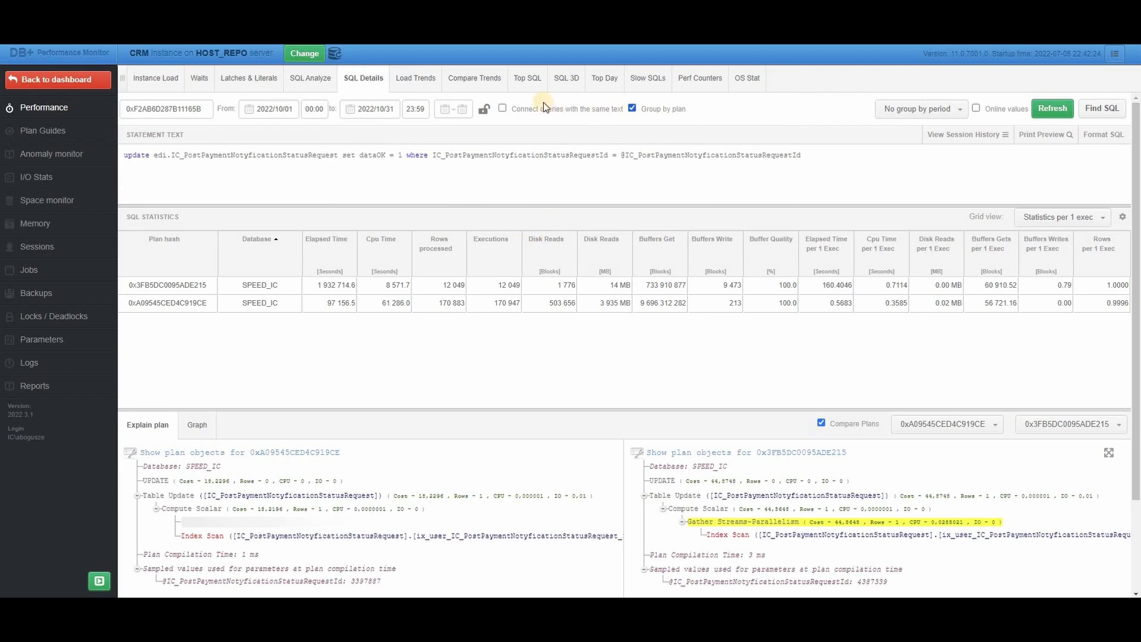
# Step: Turn on connecting queries with the same text and open the Plan Guides overview of the CRM instance
pyautogui.click(502, 109)
pyautogui.click(48, 132)
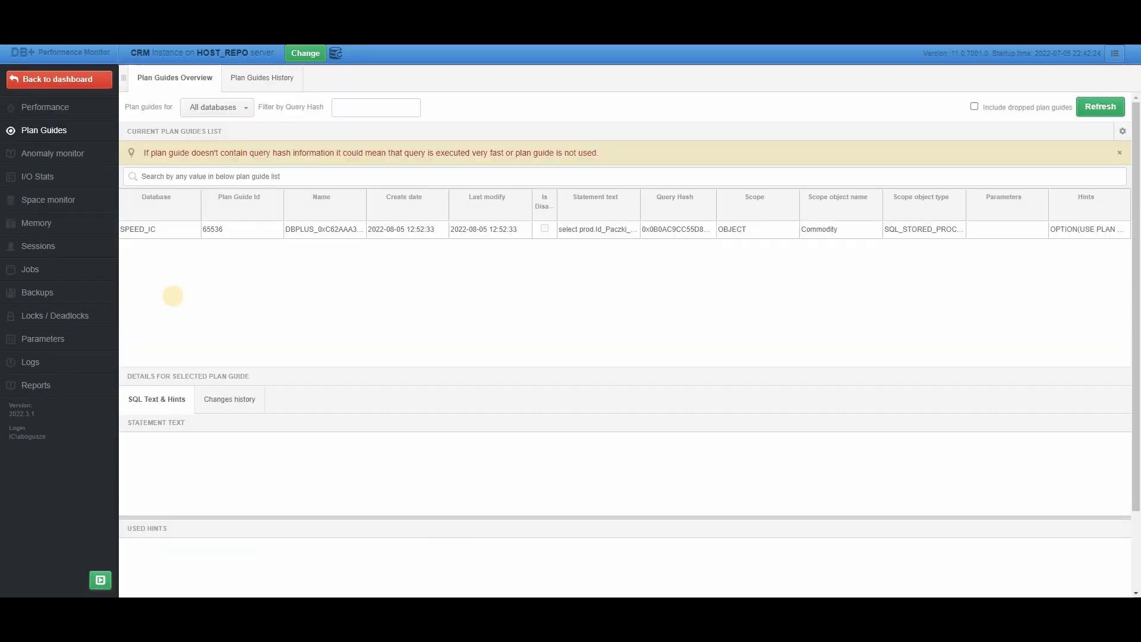